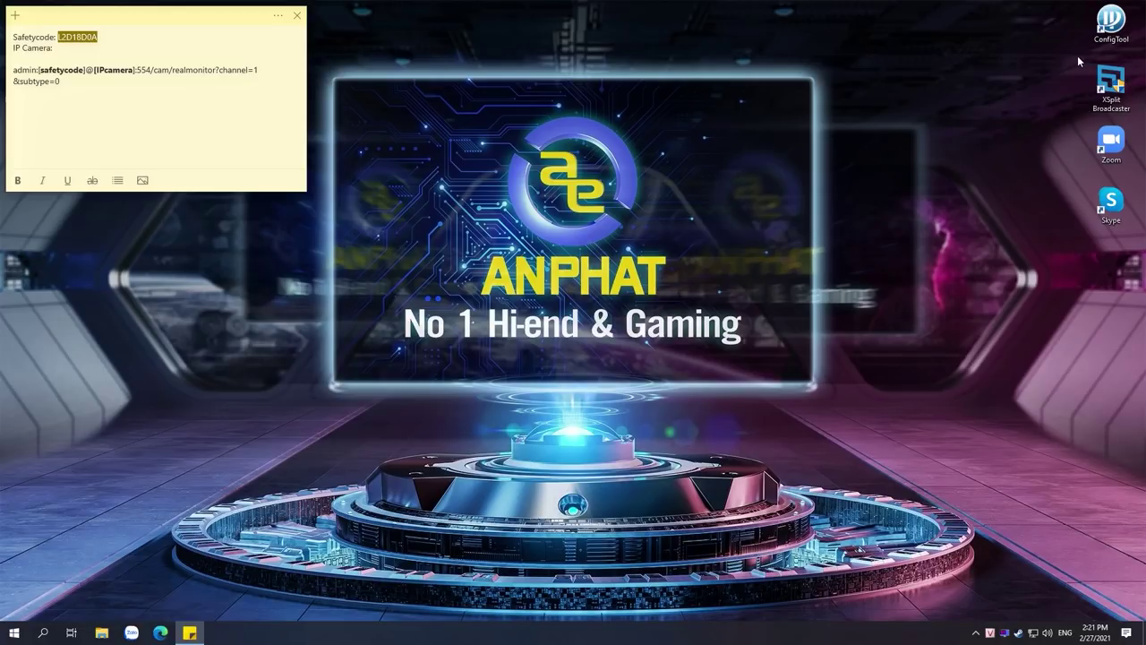
Launch ConfigTool and select the safety code in the sticky note
{"action": "left_click", "coordinate": [1111, 87]}
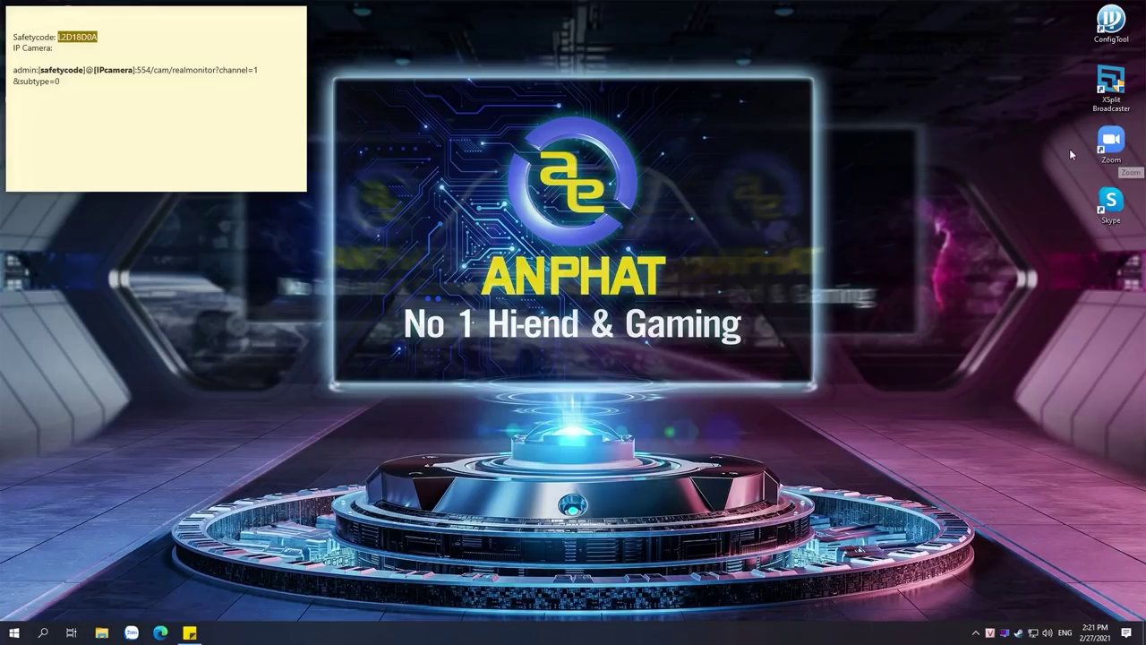
{"action": "double_click", "coordinate": [1111, 36]}
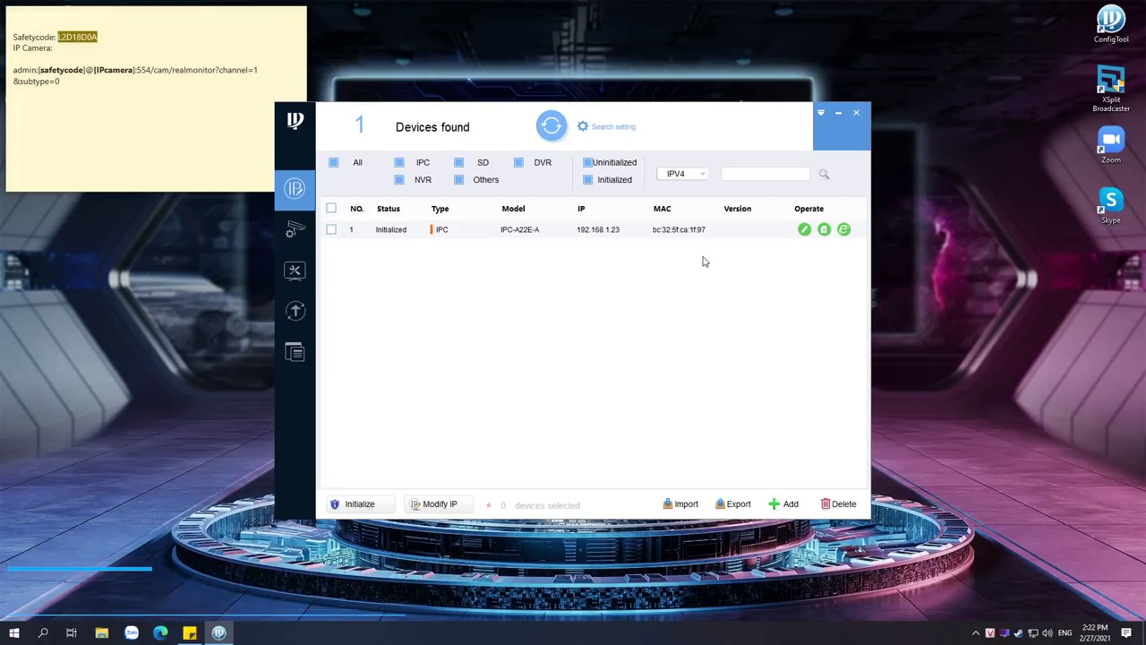
{"action": "left_click", "coordinate": [124, 49]}
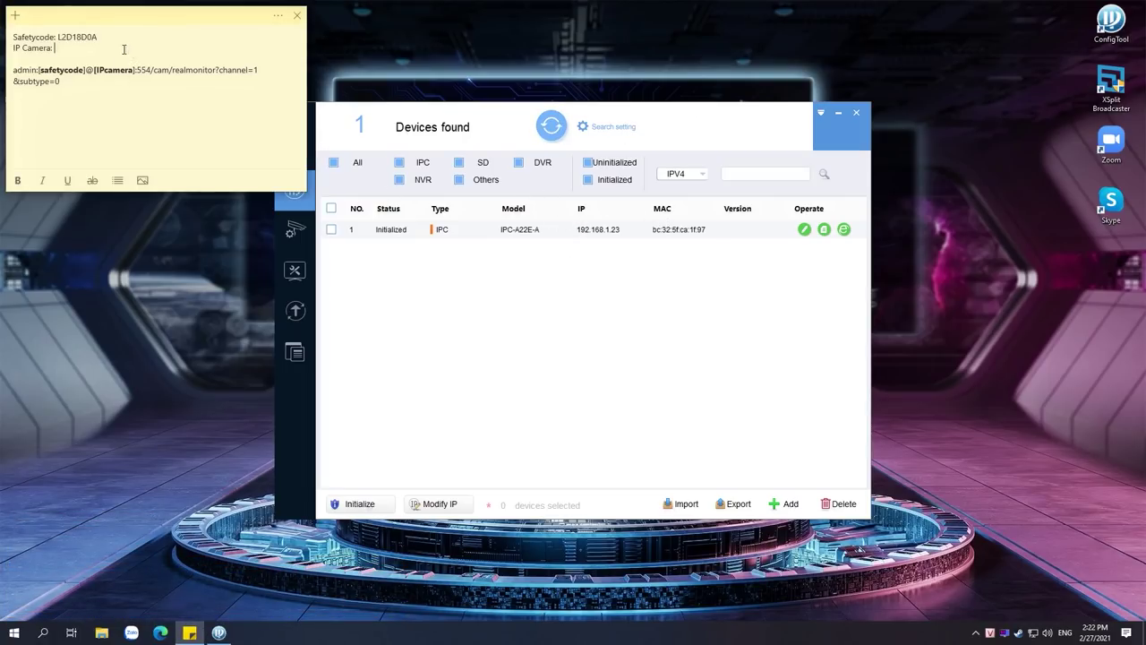
{"action": "double_click", "coordinate": [80, 38]}
Enter the device password in ConfigTool's search settings and rescan for cameras
{"action": "left_click", "coordinate": [637, 127]}
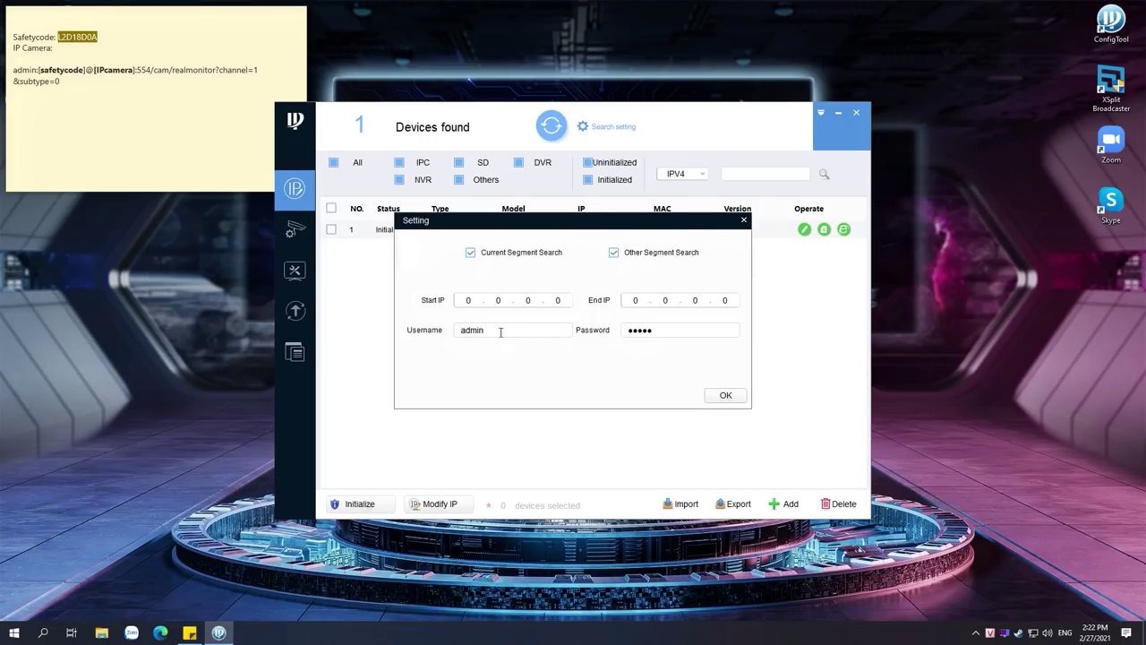
{"action": "double_click", "coordinate": [630, 333]}
{"action": "type", "text": "admin123"}
{"action": "left_click", "coordinate": [727, 395]}
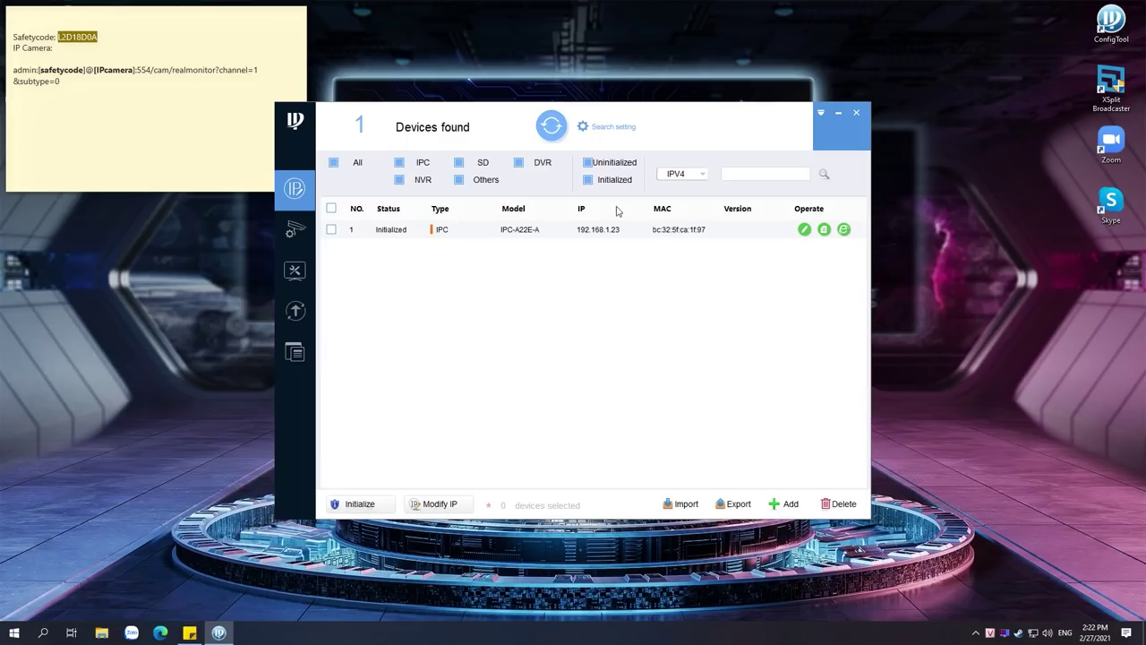
Check the found IPC-A22E-A camera's IP address, 192.168.1.23, without changing it
{"action": "left_click", "coordinate": [58, 61]}
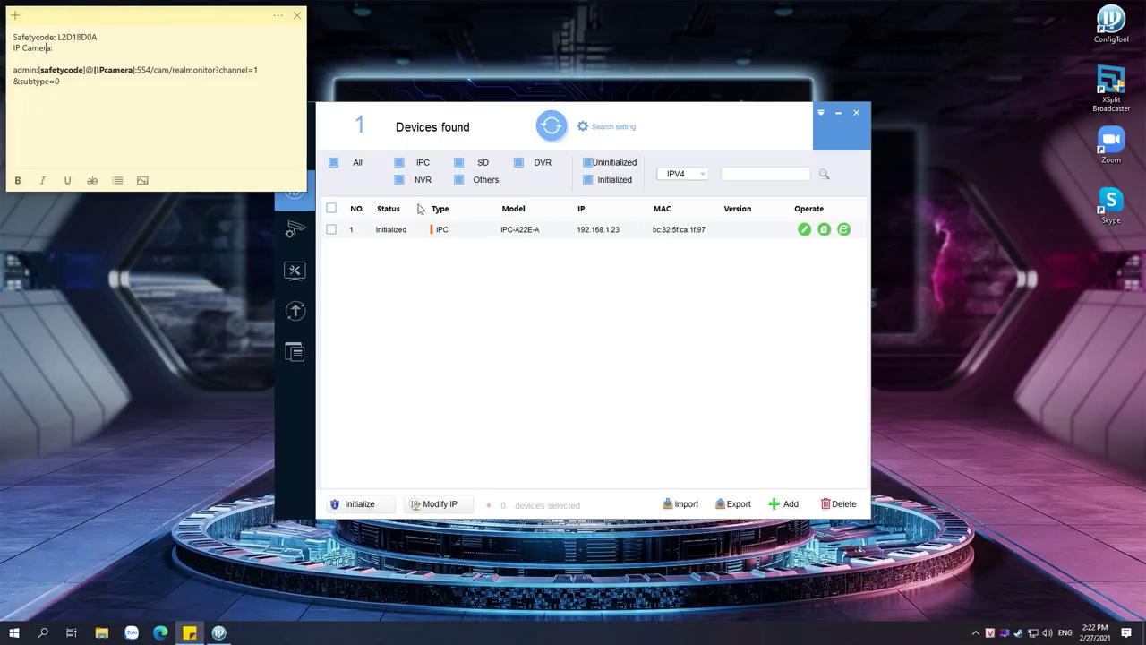
{"action": "left_click", "coordinate": [586, 234]}
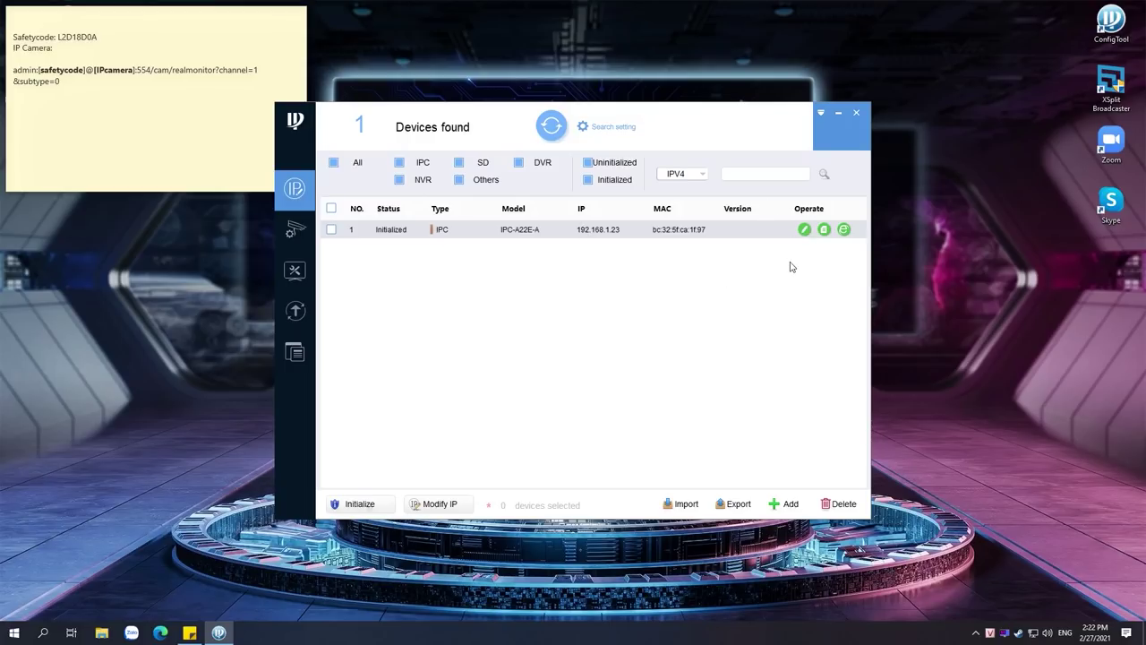
{"action": "left_click", "coordinate": [803, 231]}
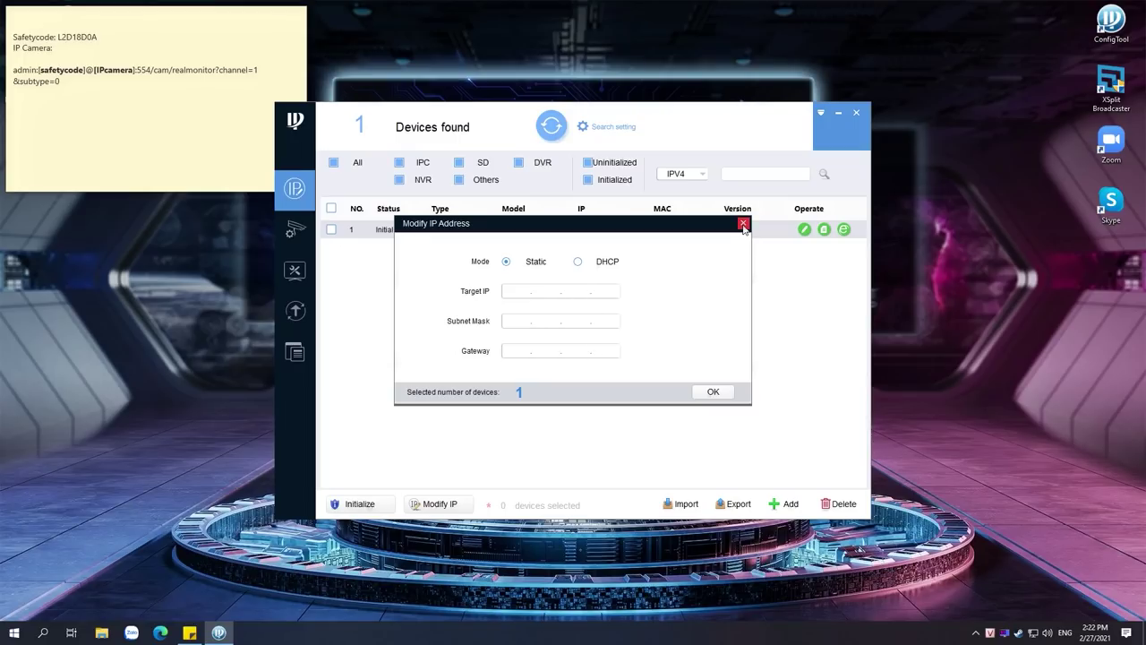
{"action": "left_click", "coordinate": [743, 223]}
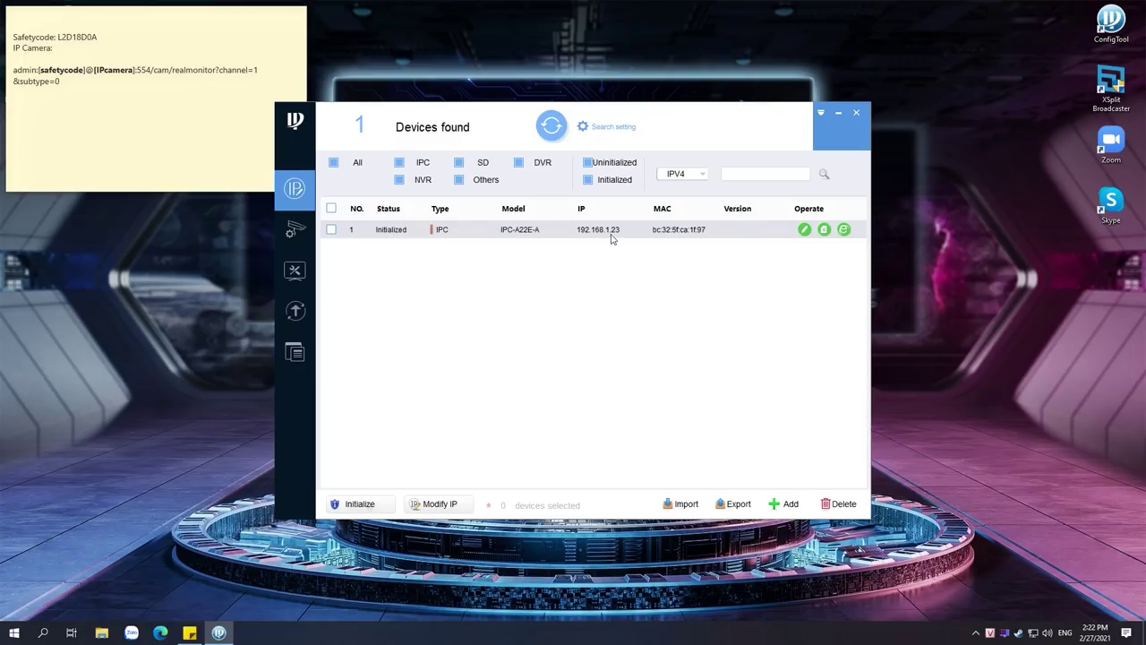
{"action": "left_click", "coordinate": [90, 55]}
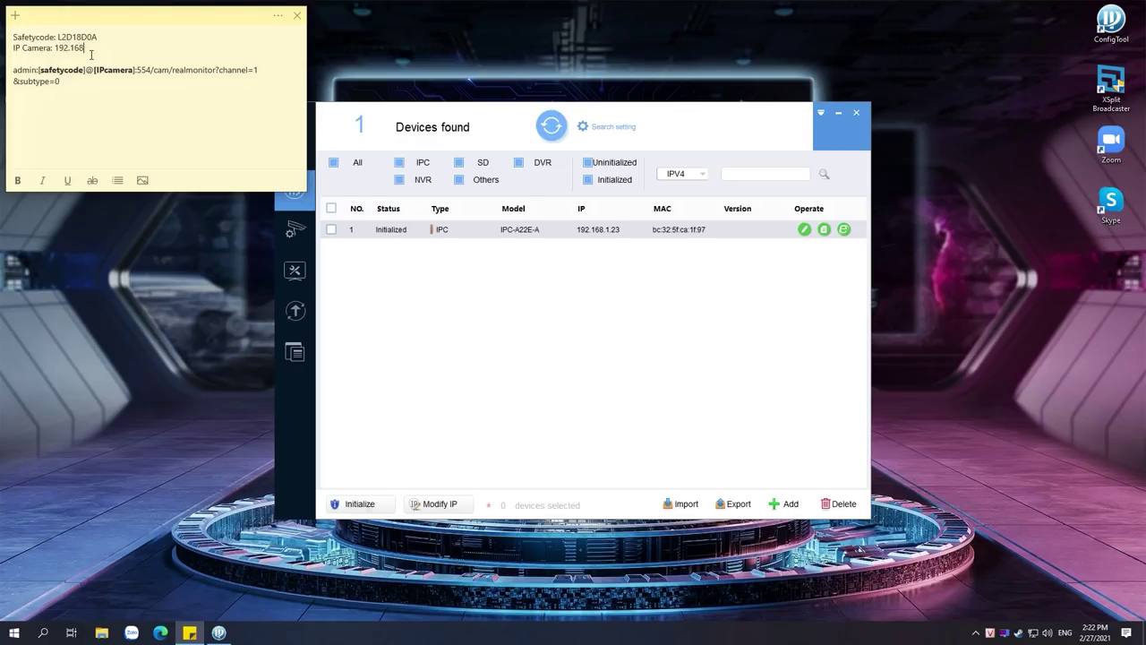
Note the IP 192.168.1.23 and paste the safety code over the [safetycode] placeholder
{"action": "type", "text": "192.168.1.23"}
{"action": "double_click", "coordinate": [83, 41]}
{"action": "key", "text": "ctrl+c"}
{"action": "left_click", "coordinate": [41, 73]}
{"action": "left_click_drag", "start_coordinate": [42, 76], "coordinate": [82, 76]}
{"action": "key", "text": "ctrl+v"}
Replace the [IPcamera] placeholder in the RTSP address with 192.168.1.23 and minimize ConfigTool
{"action": "left_click_drag", "start_coordinate": [61, 54], "coordinate": [106, 55]}
{"action": "key", "text": "ctrl+c"}
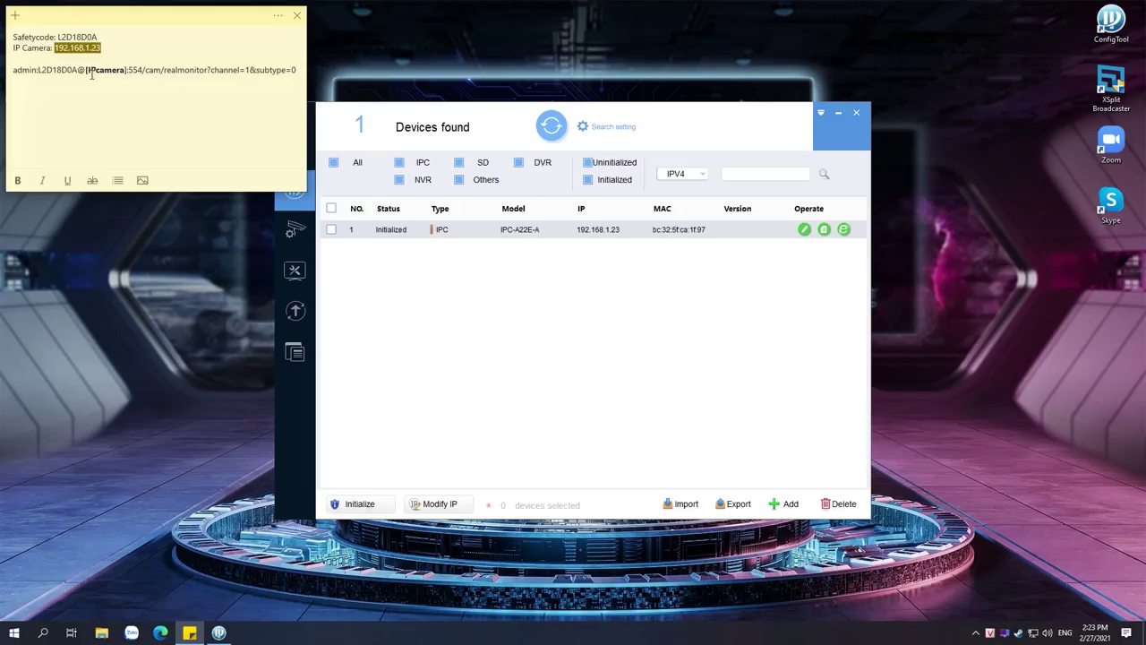
{"action": "left_click_drag", "start_coordinate": [86, 72], "coordinate": [127, 76]}
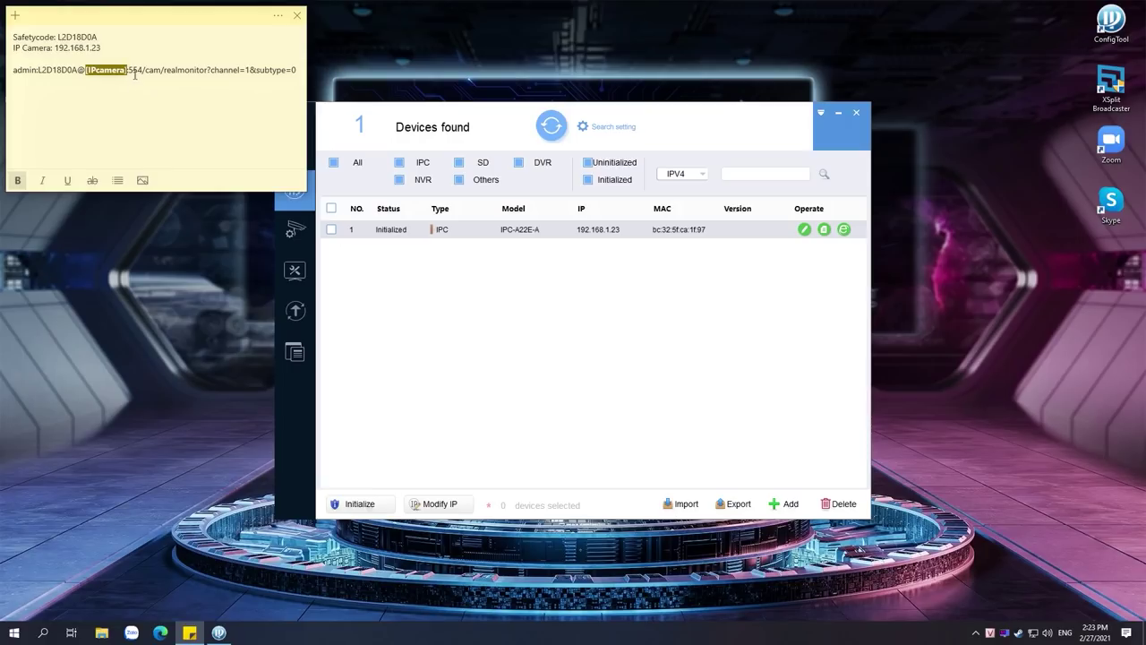
{"action": "key", "text": "ctrl+v"}
{"action": "left_click", "coordinate": [134, 115]}
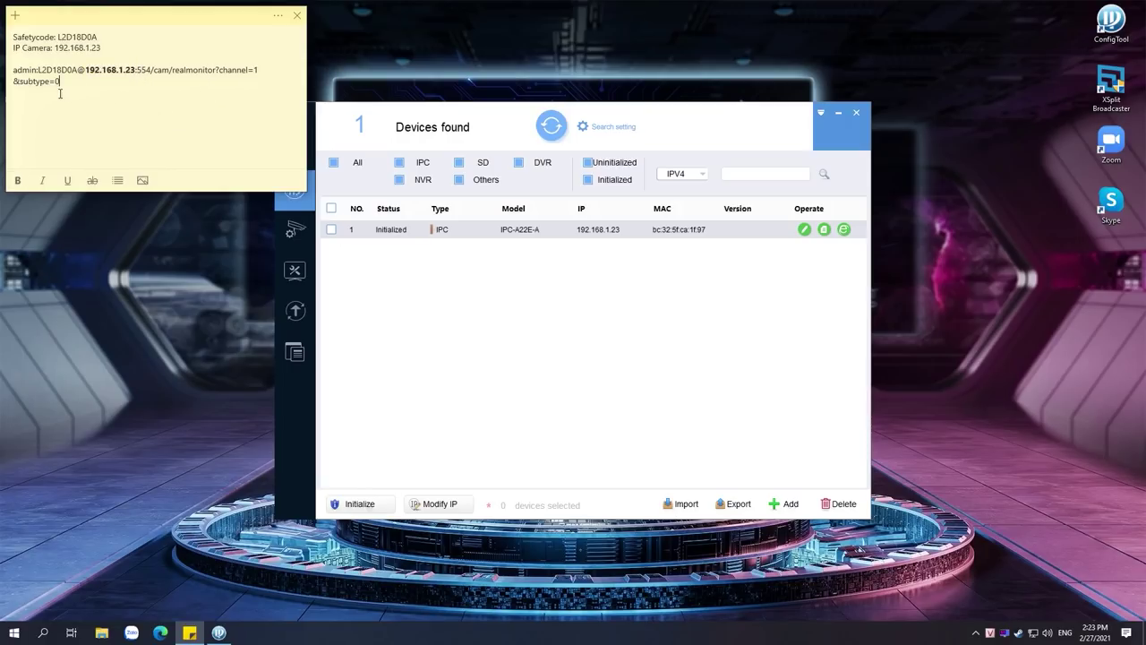
{"action": "left_click", "coordinate": [838, 114]}
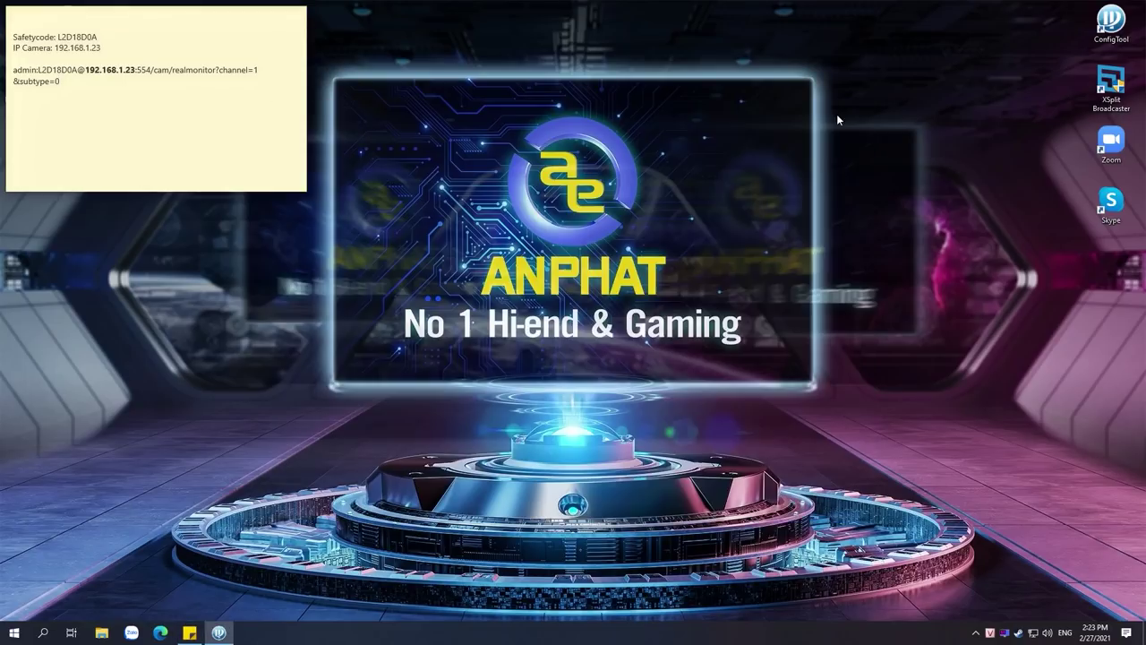
Launch XSplit Broadcaster, continue without upgrading, and position its main window
{"action": "double_click", "coordinate": [1120, 94]}
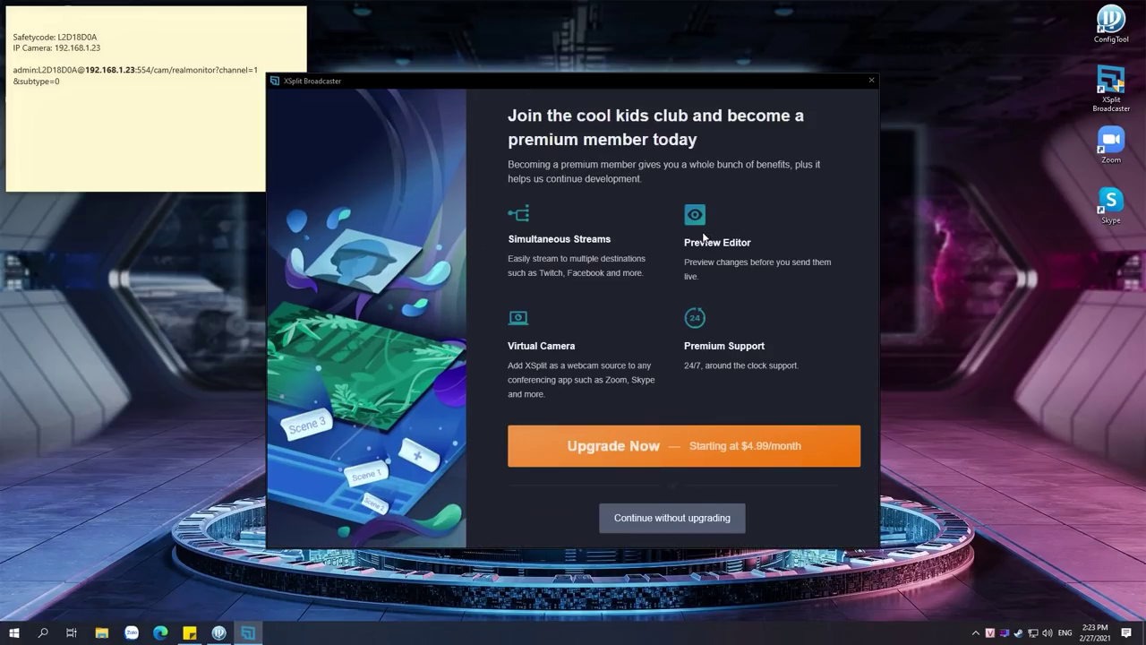
{"action": "left_click_drag", "start_coordinate": [616, 95], "coordinate": [671, 42]}
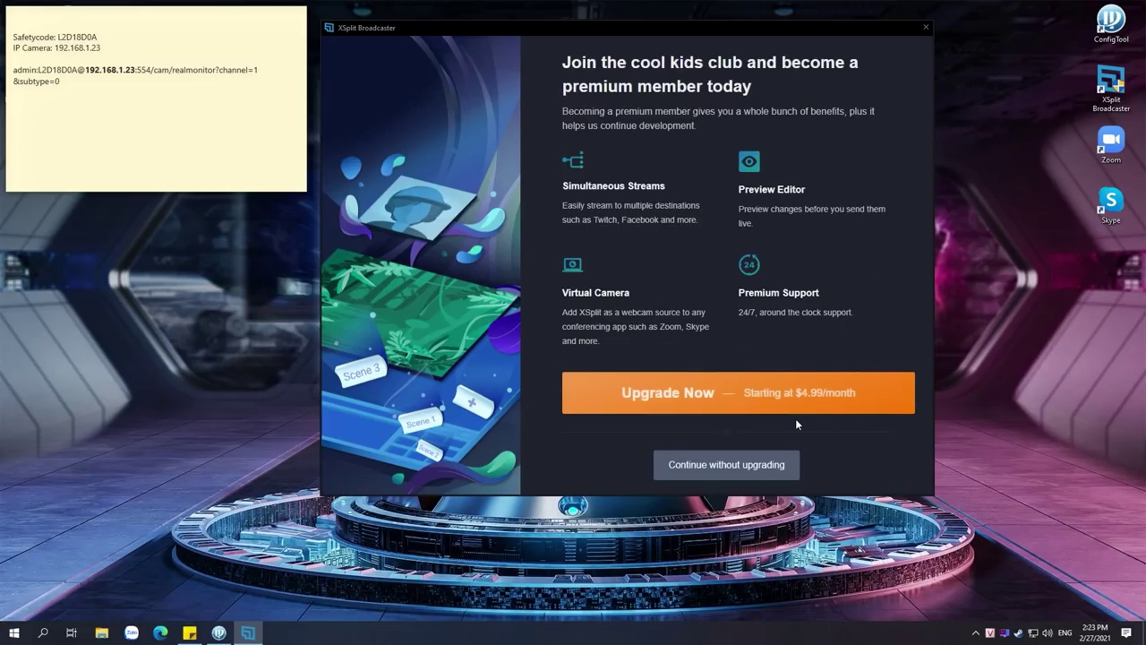
{"action": "left_click_drag", "start_coordinate": [657, 28], "coordinate": [687, 39]}
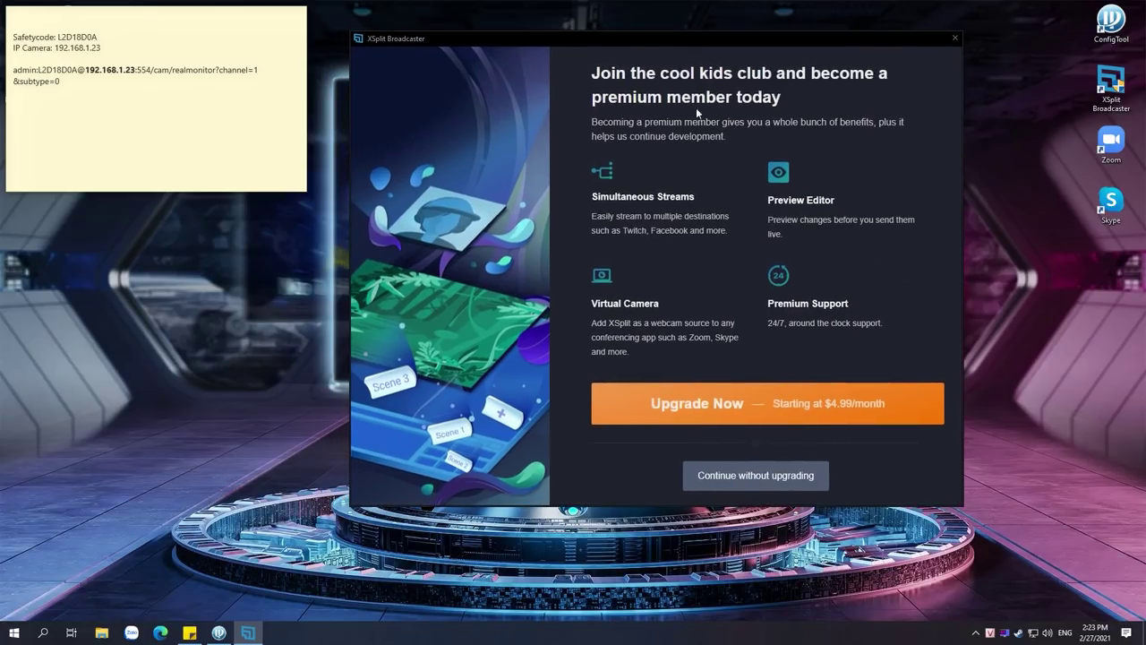
{"action": "left_click", "coordinate": [742, 476]}
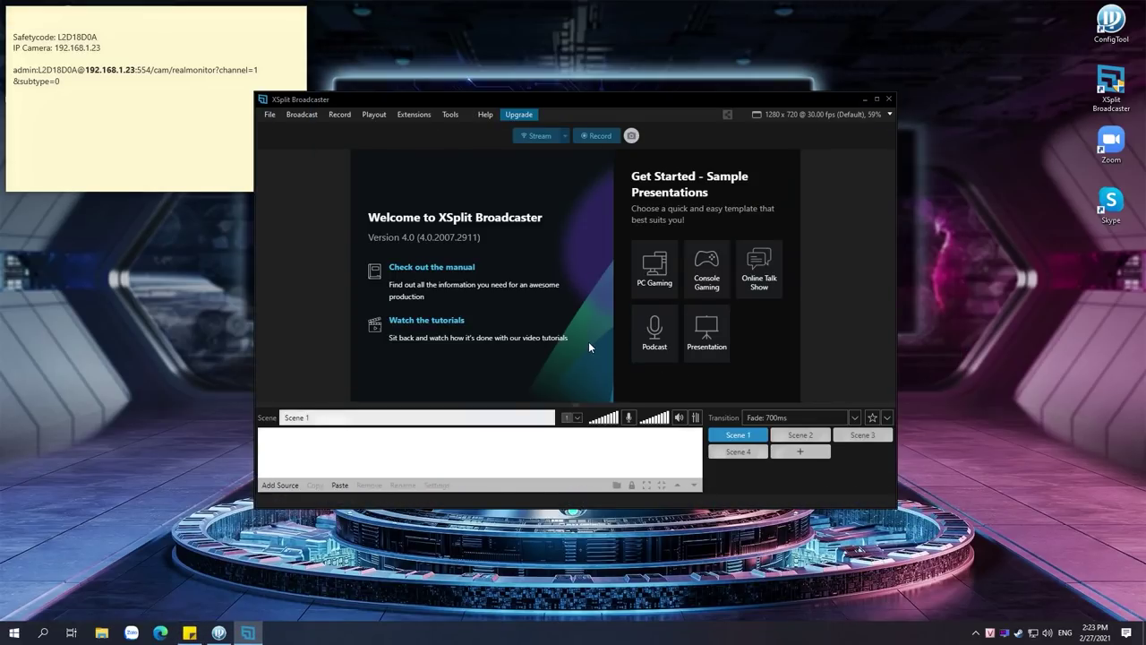
{"action": "left_click_drag", "start_coordinate": [622, 96], "coordinate": [716, 46]}
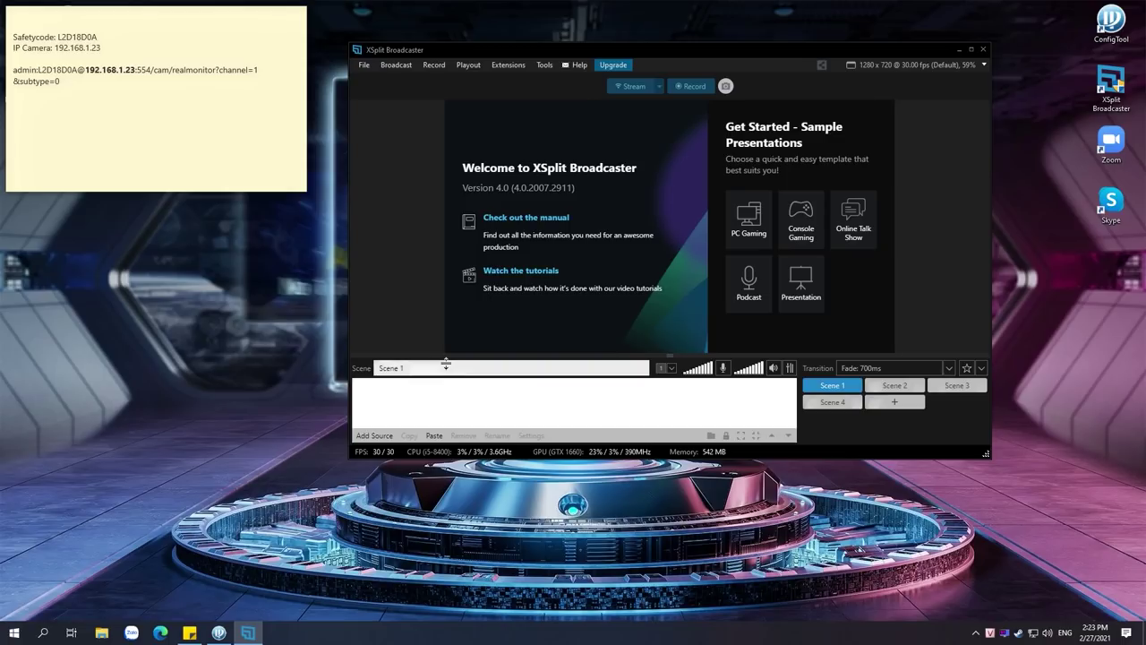
Add an IP Camera/RTSP Stream source to Scene 1 using the sticky note's RTSP URL
{"action": "left_click", "coordinate": [374, 436]}
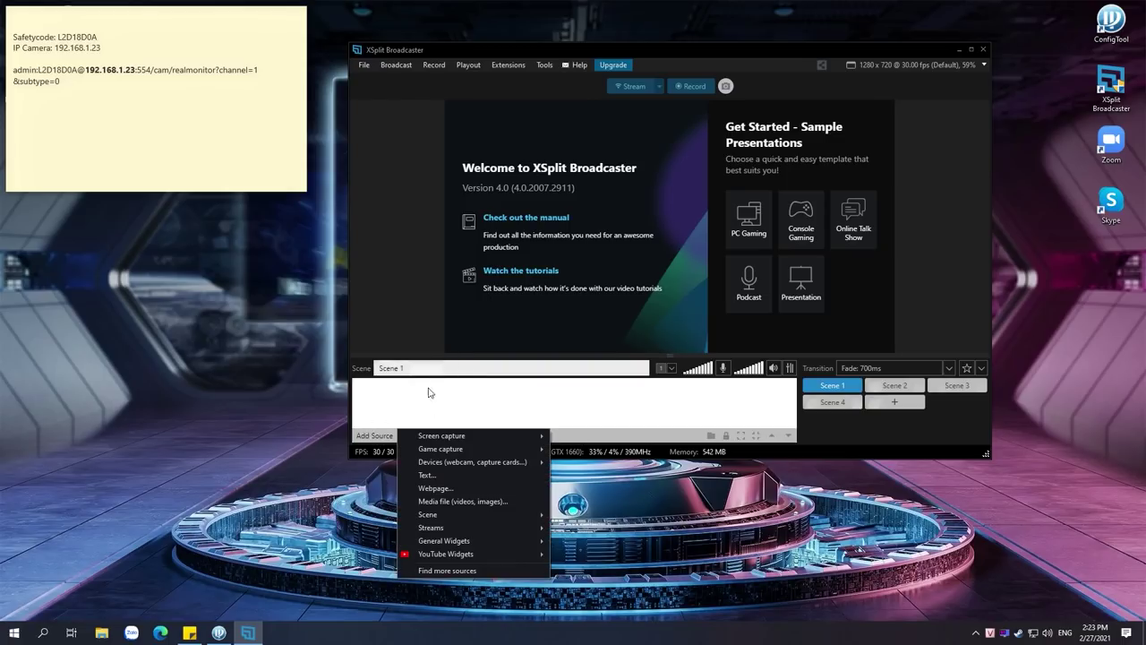
{"action": "mouse_move", "coordinate": [453, 535]}
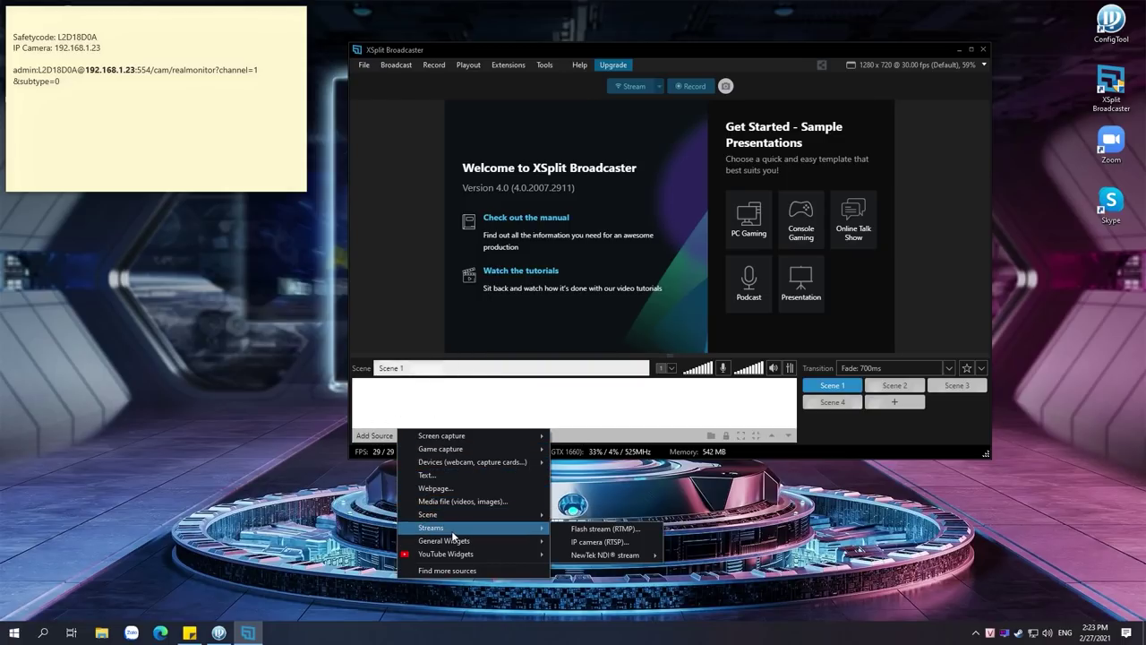
{"action": "left_click", "coordinate": [608, 543]}
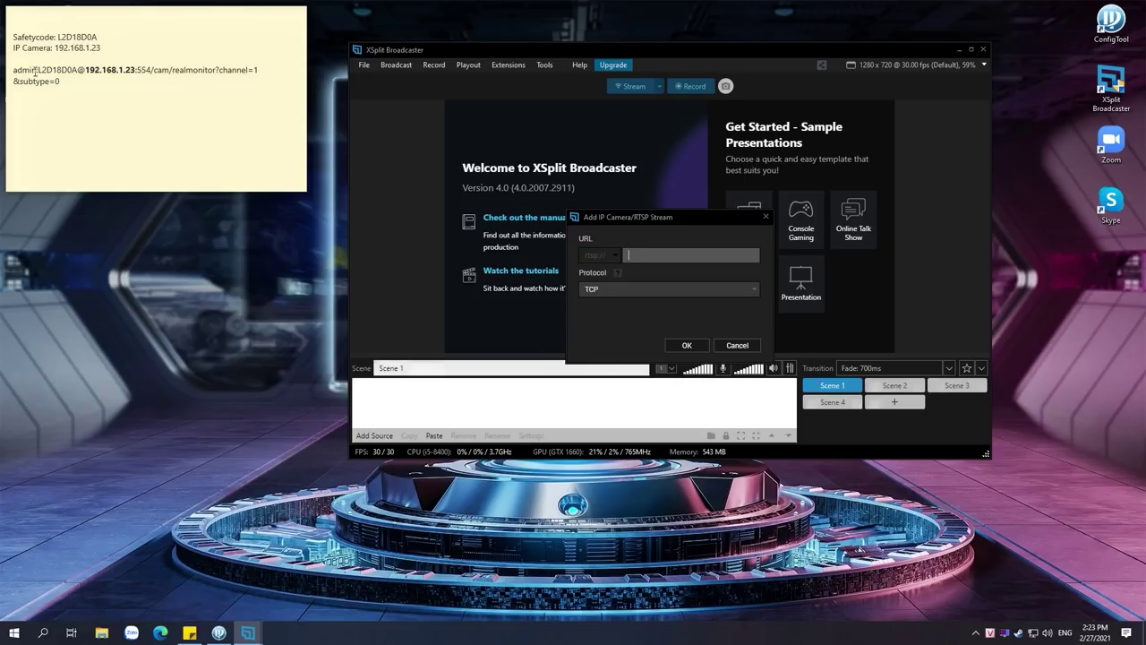
{"action": "mouse_move", "coordinate": [17, 76]}
{"action": "left_mouse_down"}
{"action": "mouse_move", "coordinate": [66, 90]}
{"action": "mouse_move", "coordinate": [14, 70]}
{"action": "left_mouse_up"}
{"action": "key", "text": "ctrl+c"}
{"action": "left_click", "coordinate": [75, 90]}
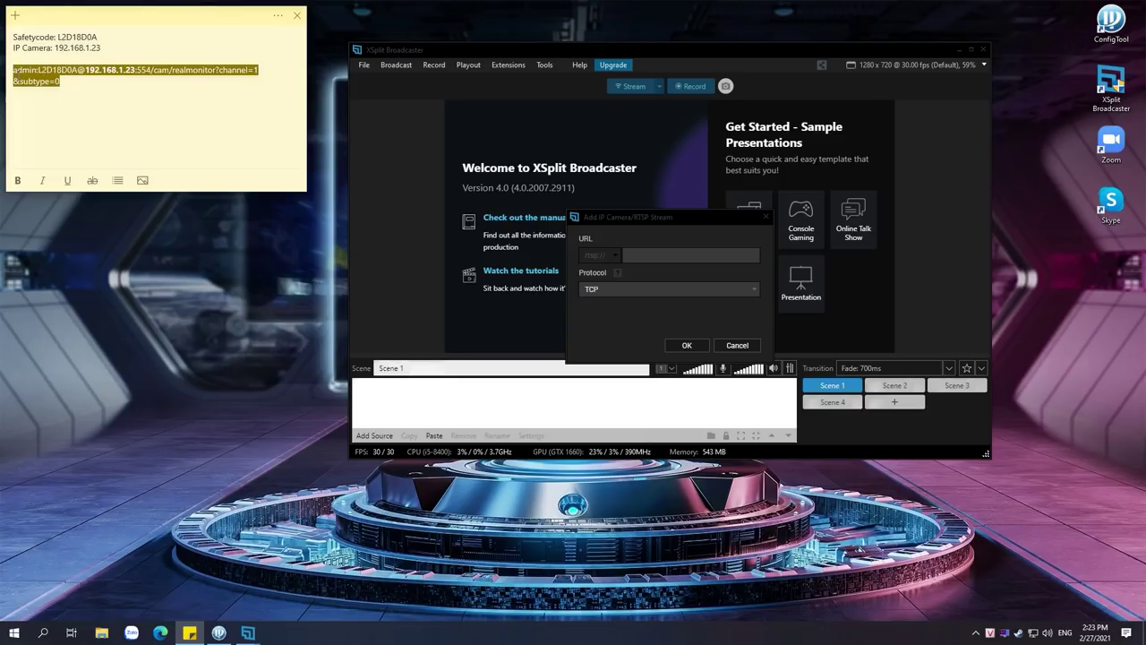
{"action": "left_click", "coordinate": [681, 255]}
{"action": "key", "text": "ctrl+v"}
{"action": "left_click", "coordinate": [695, 343]}
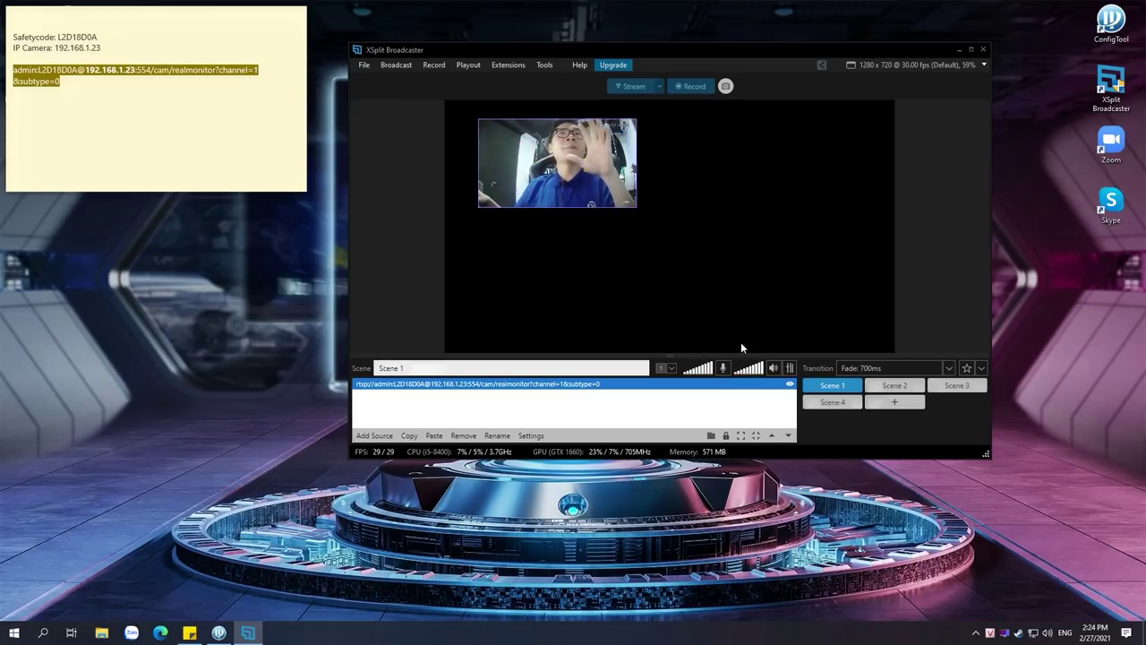
{"action": "double_click", "coordinate": [631, 384]}
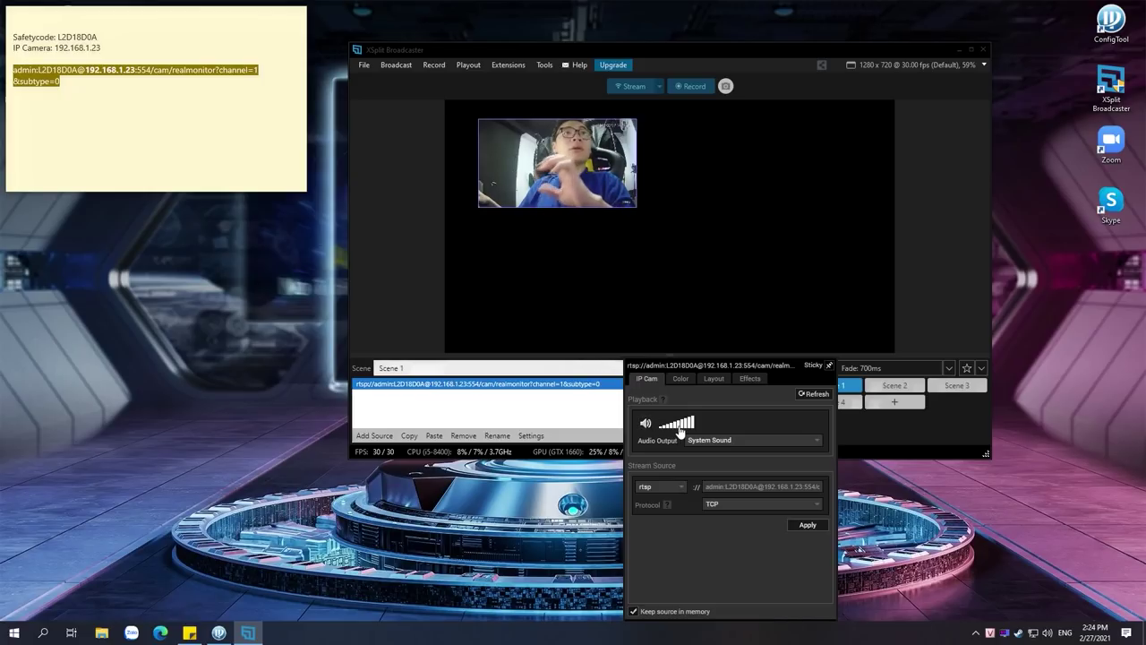
Try the camera source's Flip and Rotate options, leaving the picture upright
{"action": "left_click", "coordinate": [683, 381]}
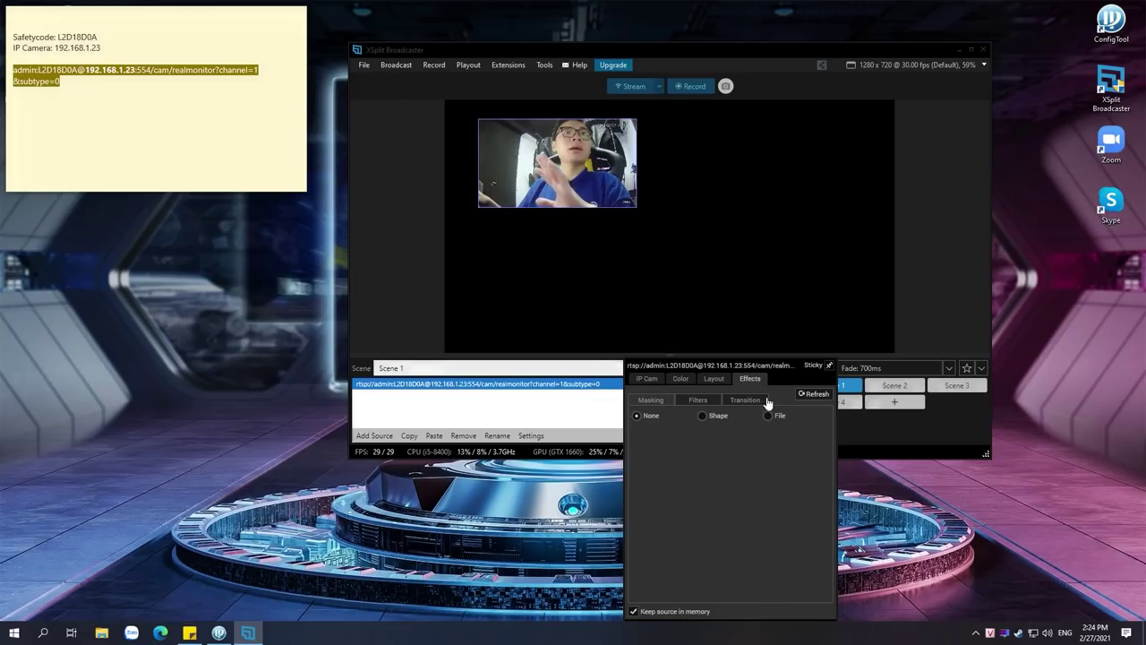
{"action": "left_click", "coordinate": [714, 379]}
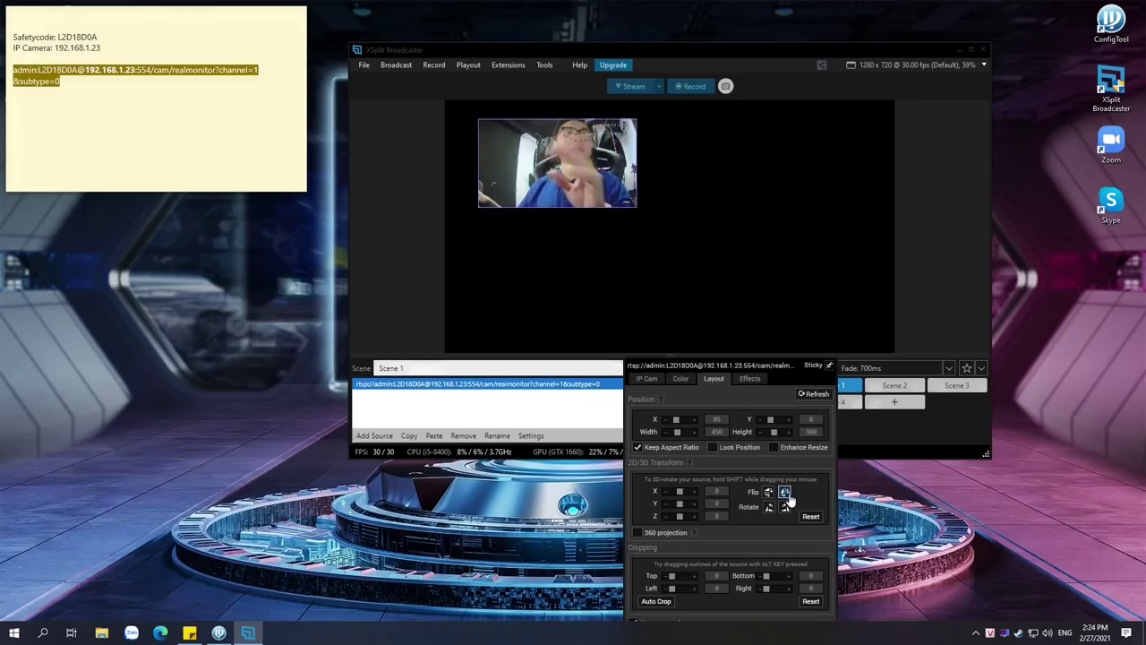
{"action": "left_click", "coordinate": [767, 492]}
{"action": "left_click", "coordinate": [784, 507]}
{"action": "left_click", "coordinate": [769, 506]}
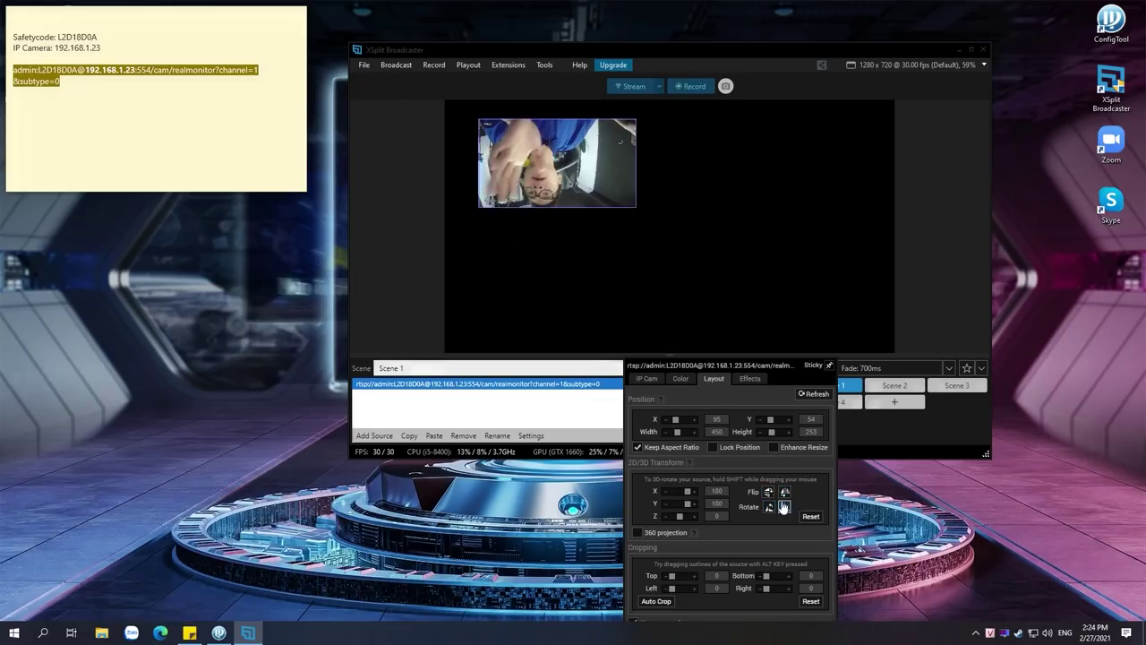
{"action": "left_click", "coordinate": [768, 492]}
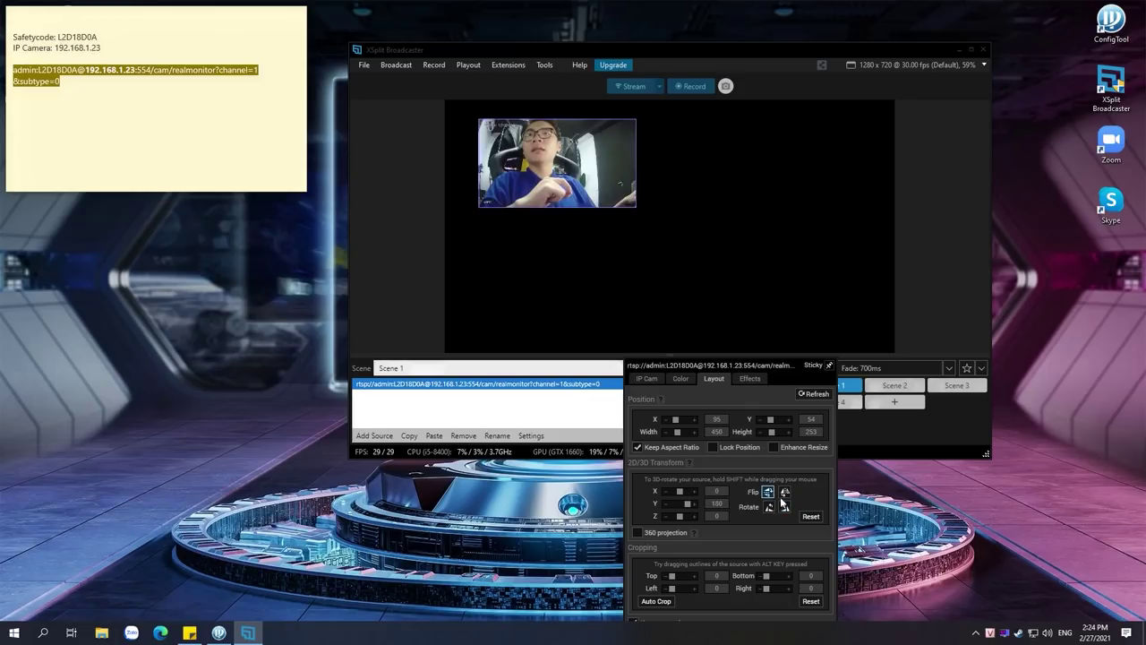
{"action": "left_click", "coordinate": [784, 491]}
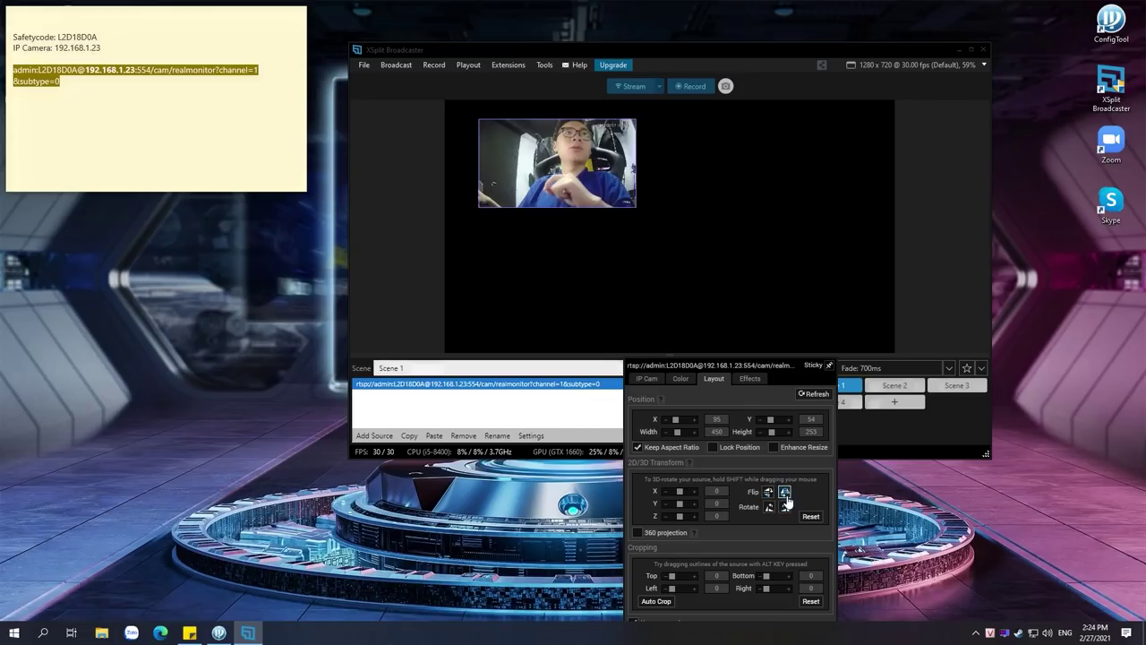
Close the source properties, minimize XSplit Broadcaster, and launch Zoom
{"action": "left_click", "coordinate": [959, 50]}
{"action": "left_click", "coordinate": [959, 50]}
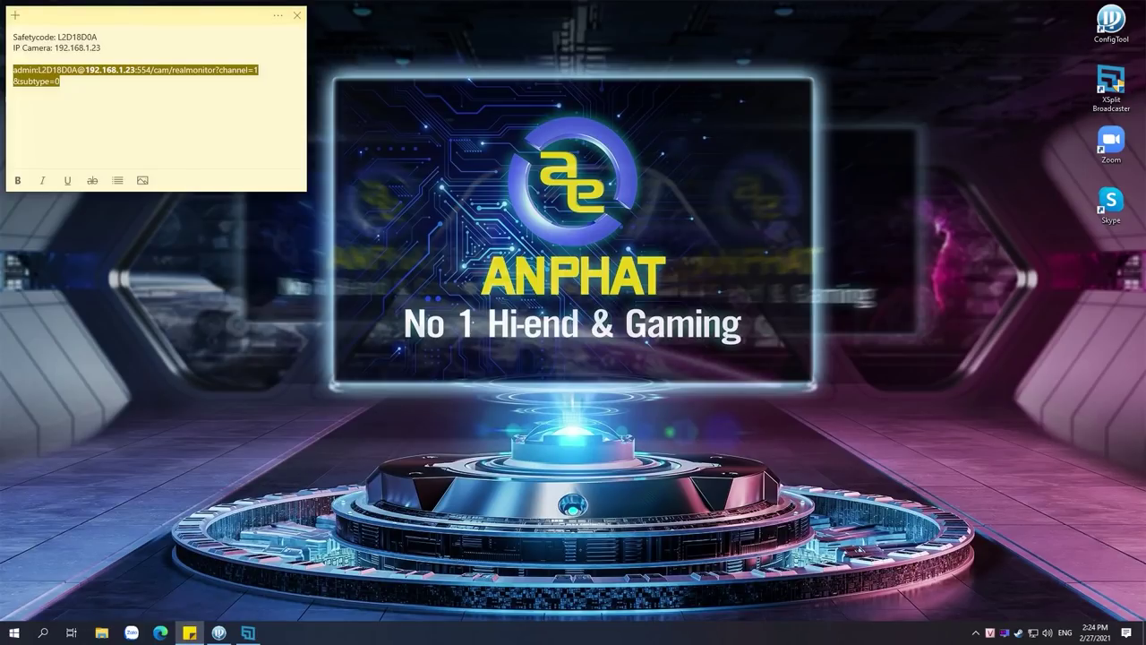
{"action": "double_click", "coordinate": [1110, 142]}
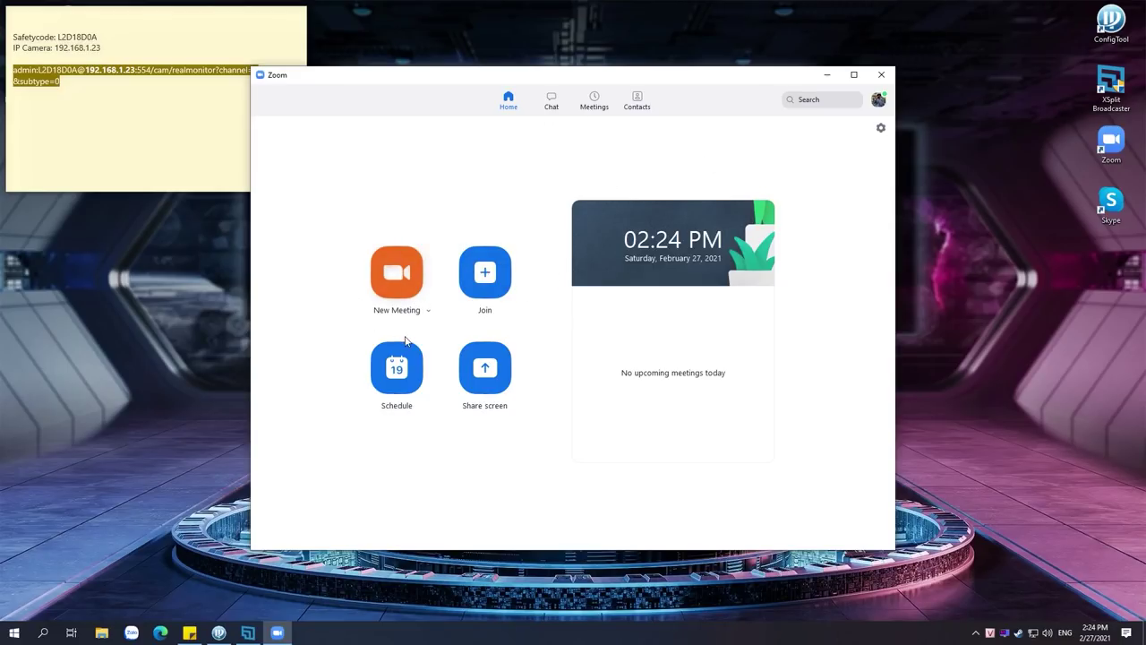
{"action": "left_click", "coordinate": [408, 283]}
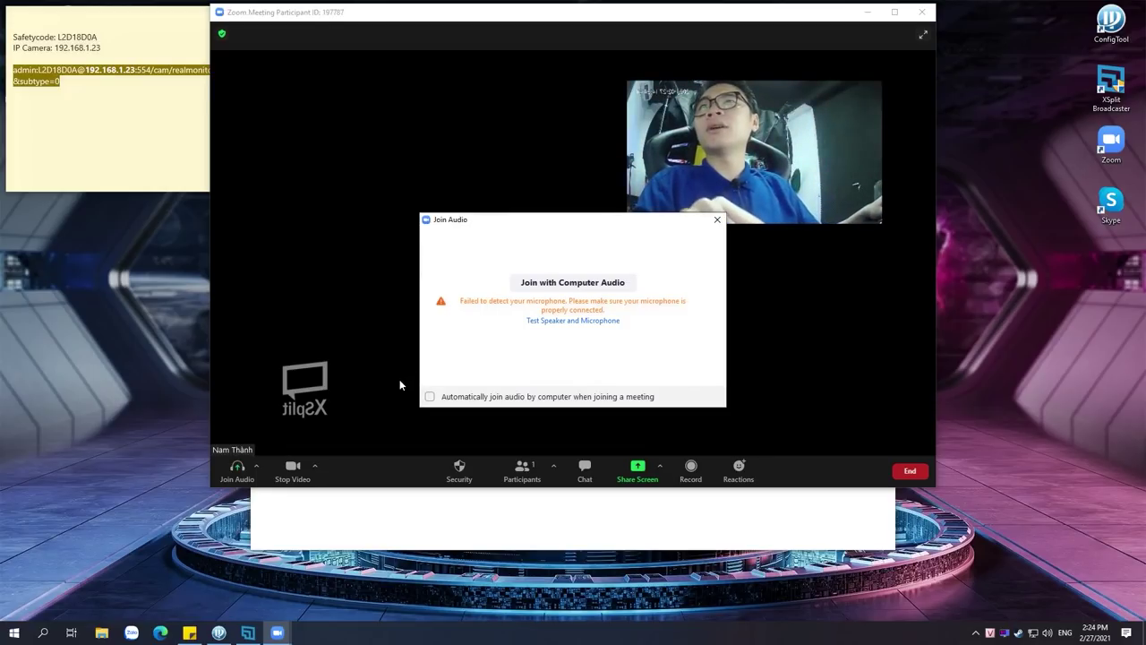
{"action": "left_click", "coordinate": [717, 220]}
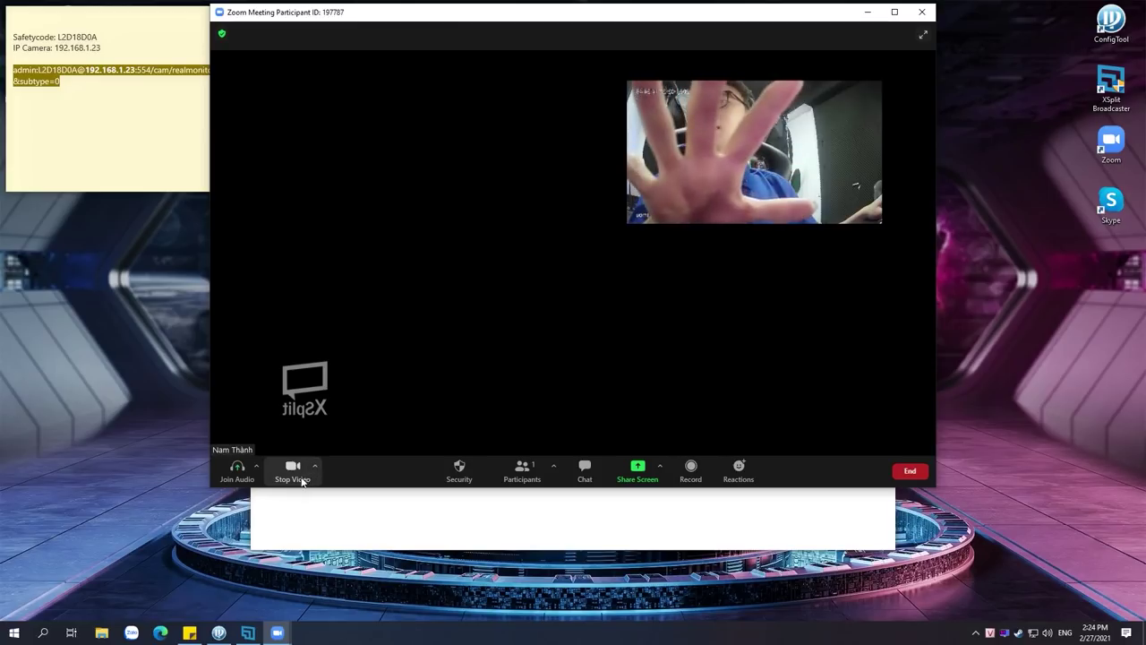
{"action": "left_click", "coordinate": [318, 465]}
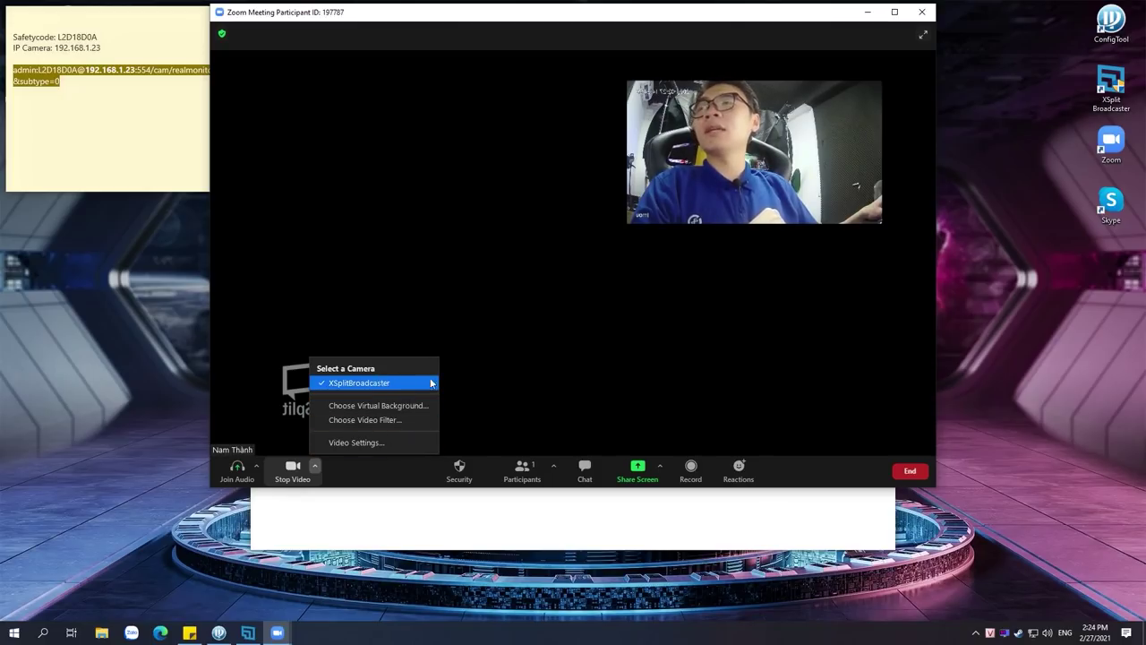
{"action": "left_click", "coordinate": [923, 13]}
{"action": "left_click", "coordinate": [922, 12]}
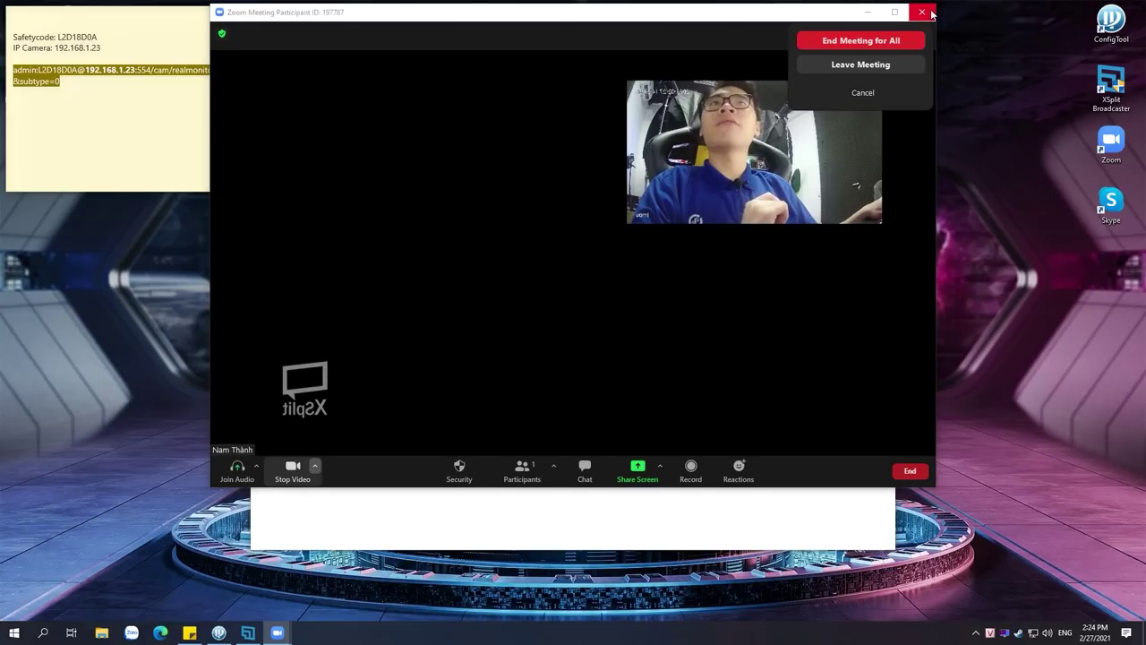
{"action": "left_click", "coordinate": [880, 43]}
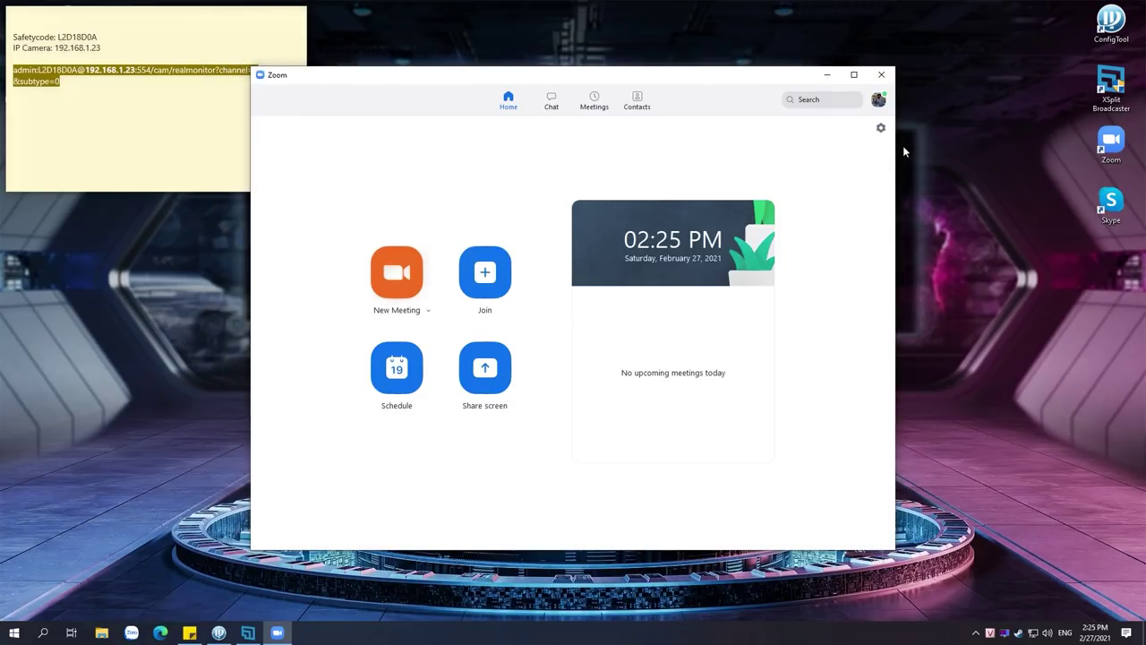
{"action": "left_click", "coordinate": [876, 76]}
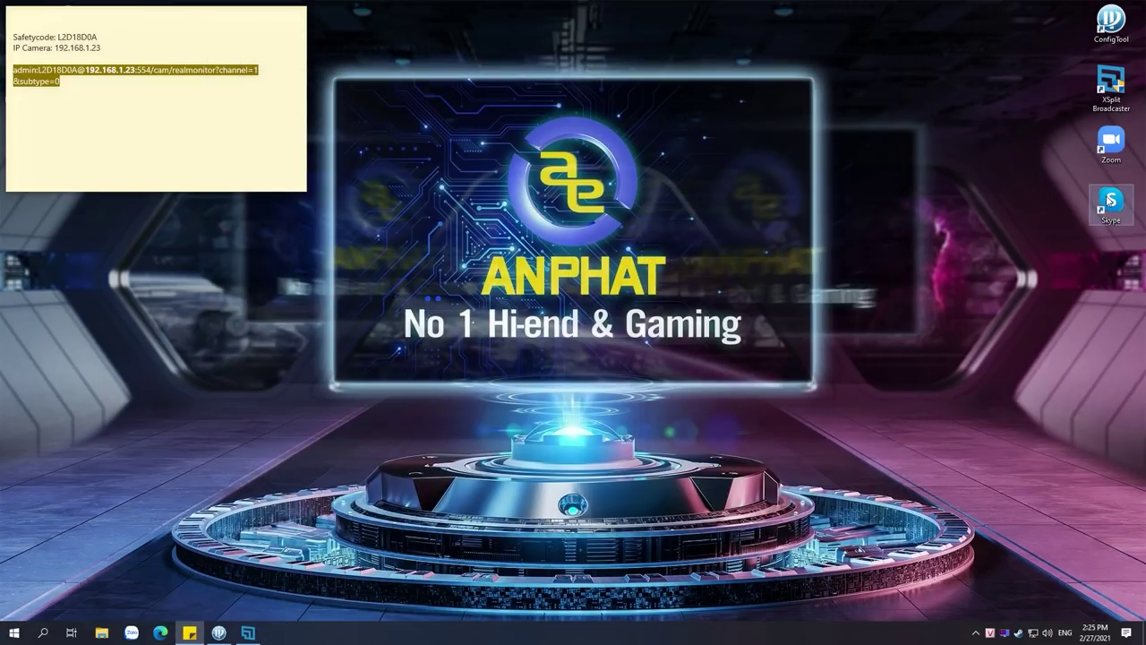
{"action": "double_click", "coordinate": [1111, 202]}
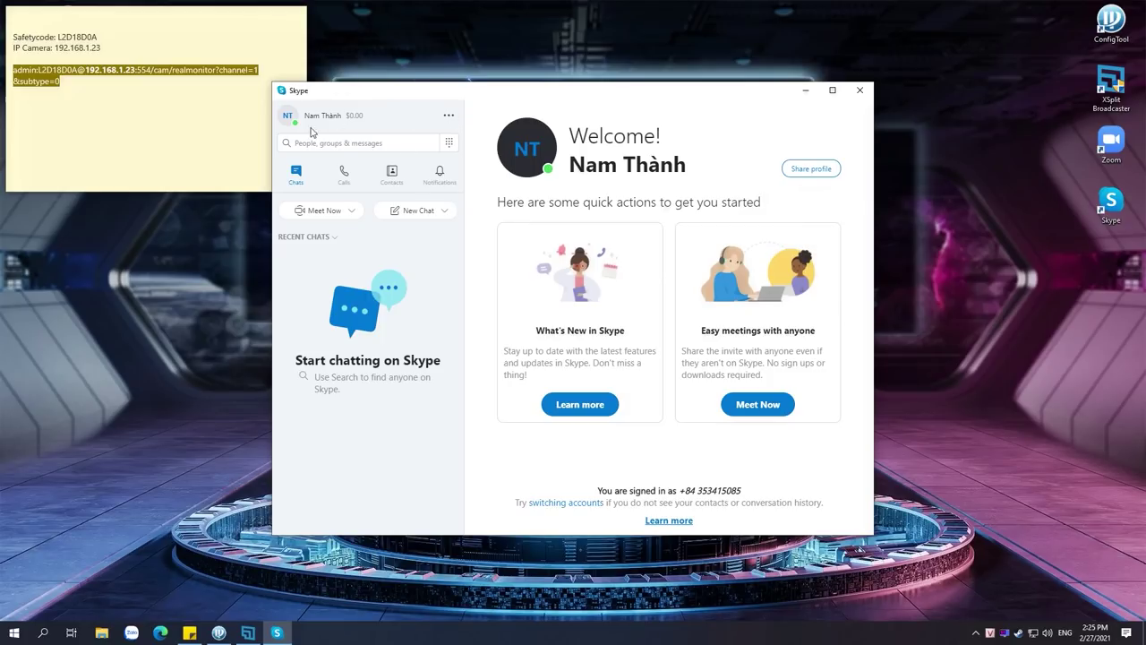
Confirm XSplitBroadcaster is the camera in Skype's Audio & Video settings, then close Settings
{"action": "left_click", "coordinate": [449, 115]}
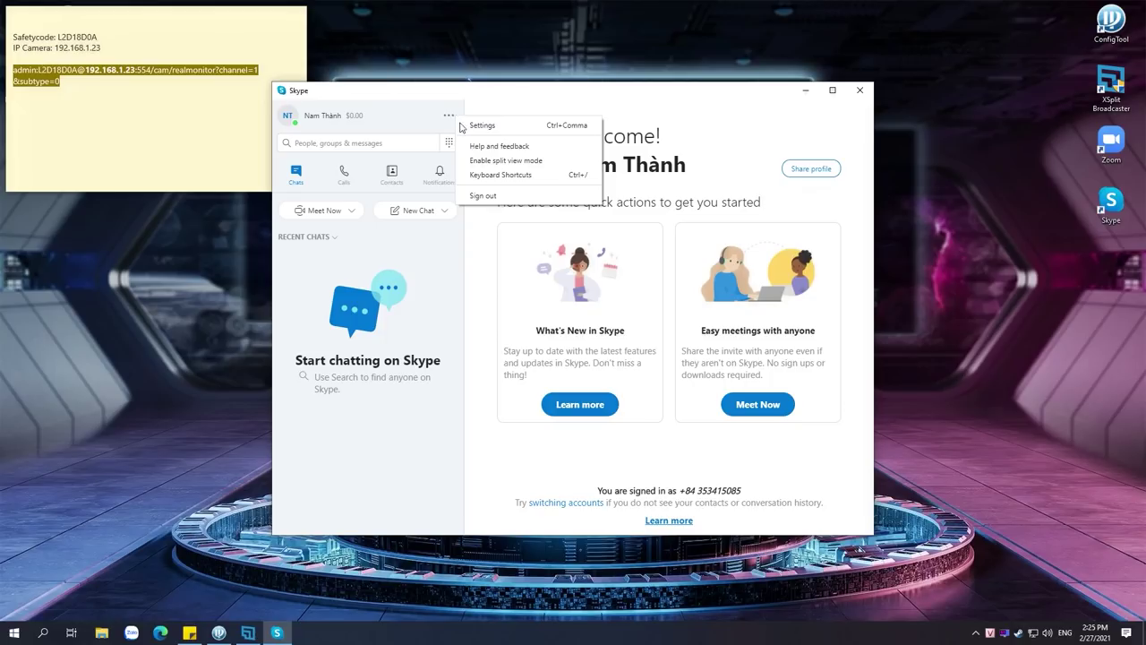
{"action": "left_click", "coordinate": [508, 130]}
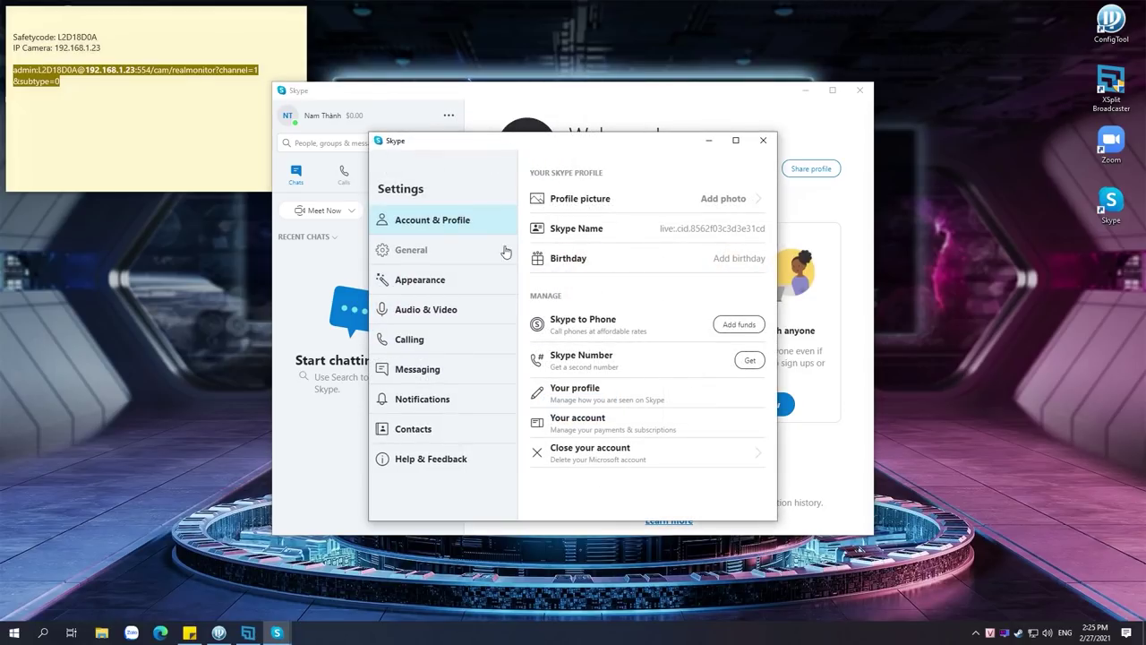
{"action": "left_click", "coordinate": [481, 316]}
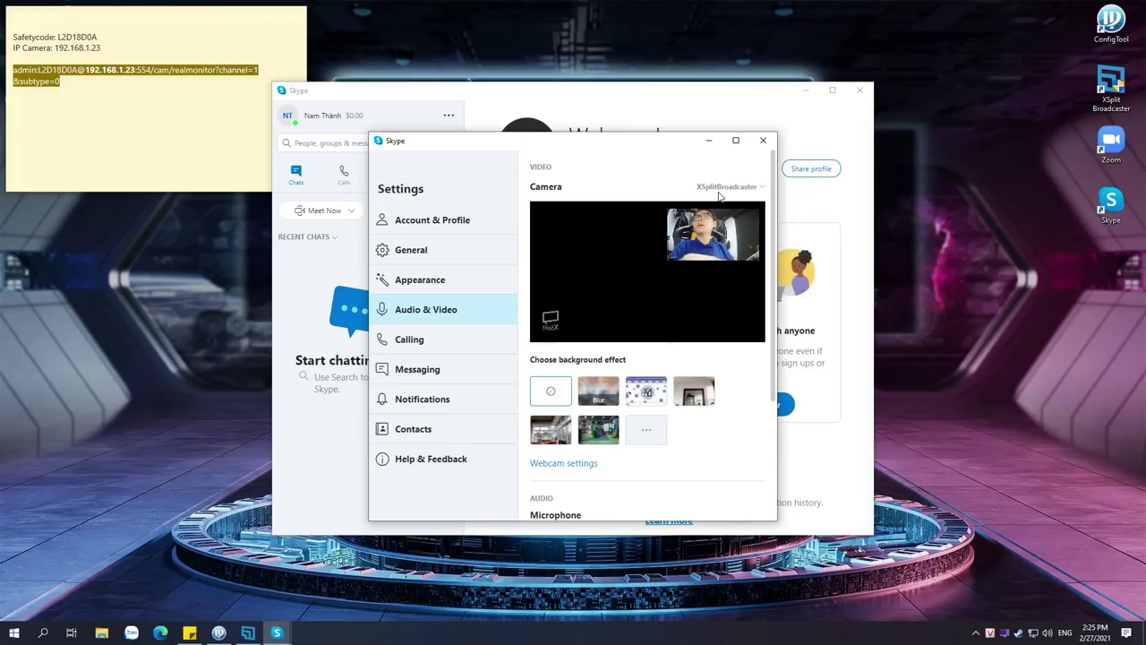
{"action": "left_click", "coordinate": [711, 141]}
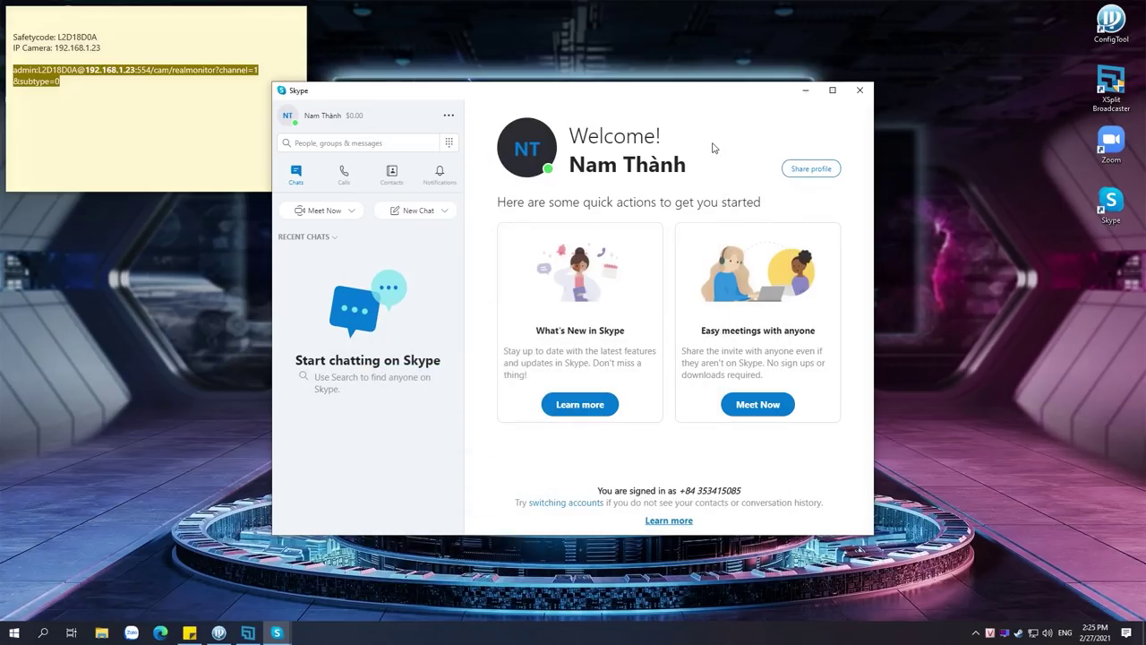